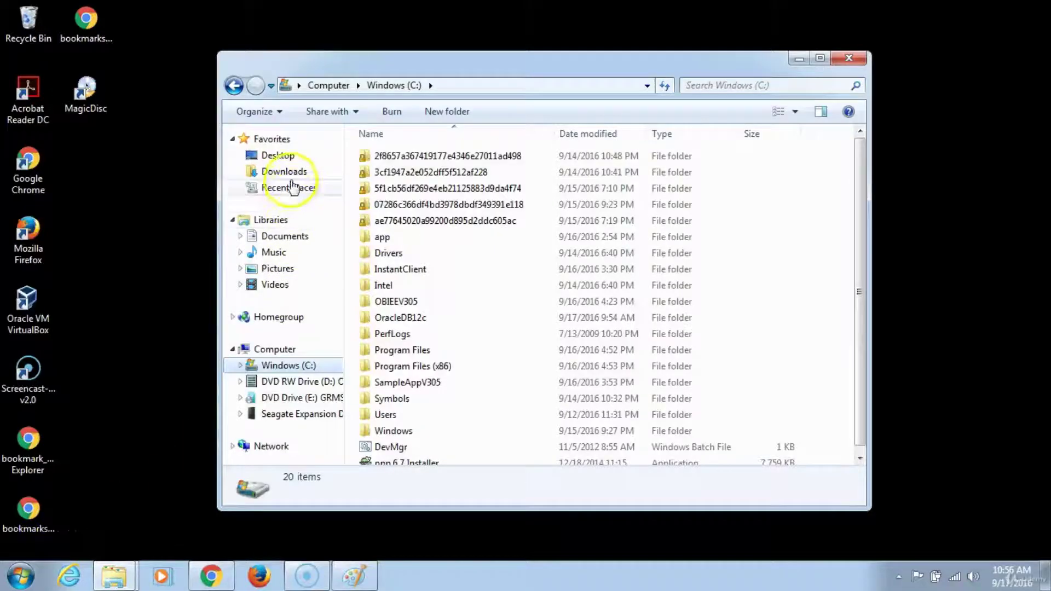
# Step: Open Extract All for the biee_client_install_x64 zip in Downloads
pyautogui.click(292, 175)
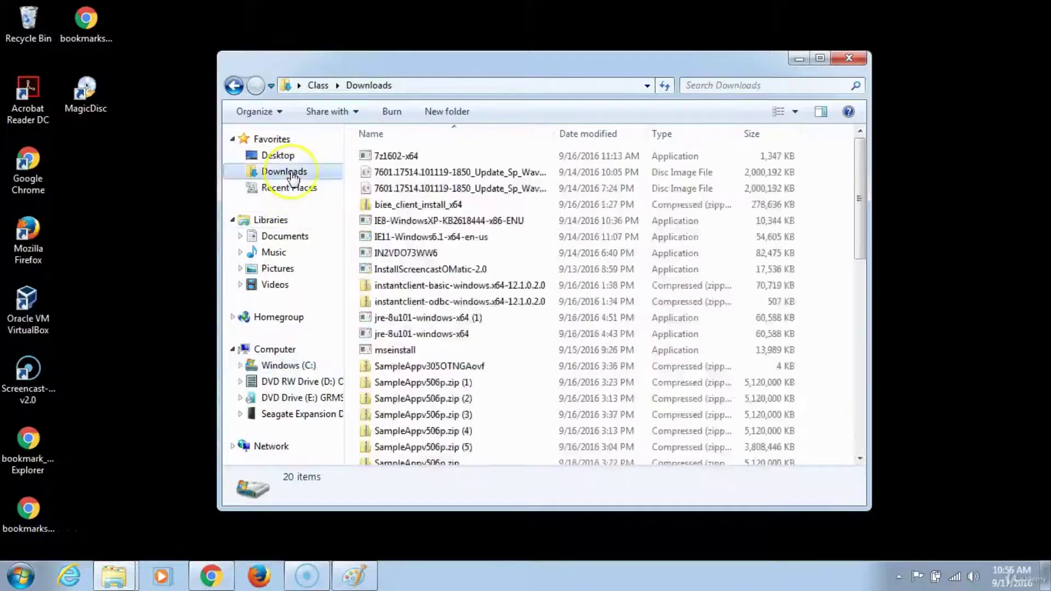
pyautogui.moveTo(418, 205)
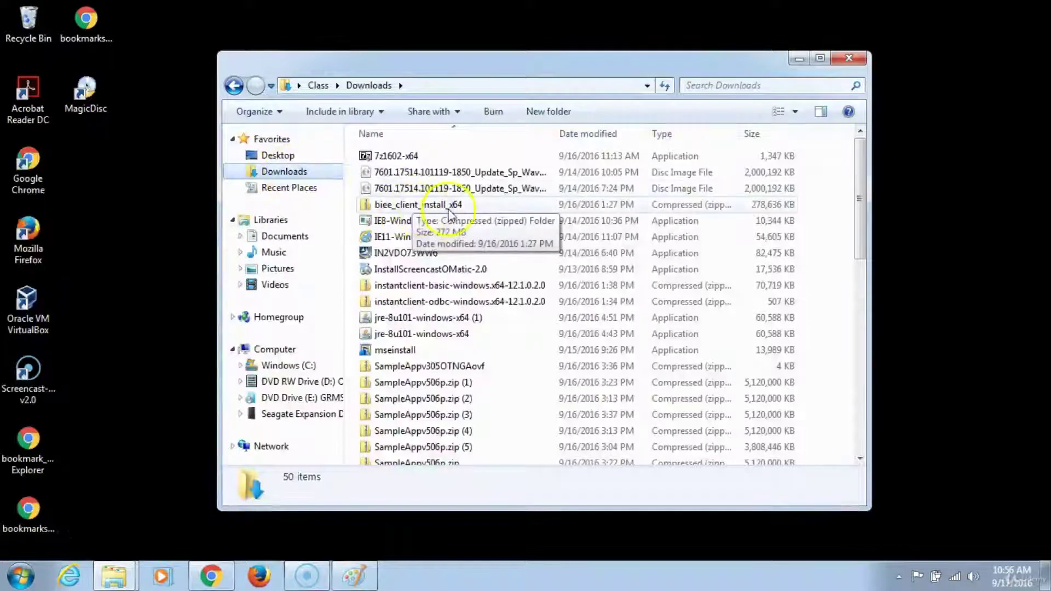
pyautogui.rightClick(399, 212)
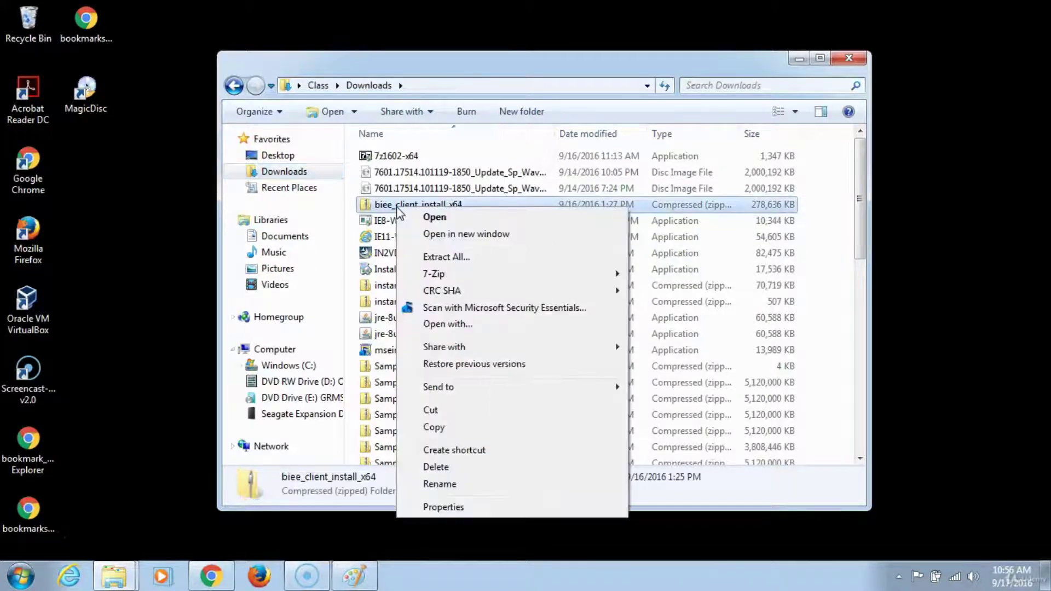
# Step: Extract biee_client_install_x64 into the C:\OBIEEV305 destination folder
pyautogui.click(444, 257)
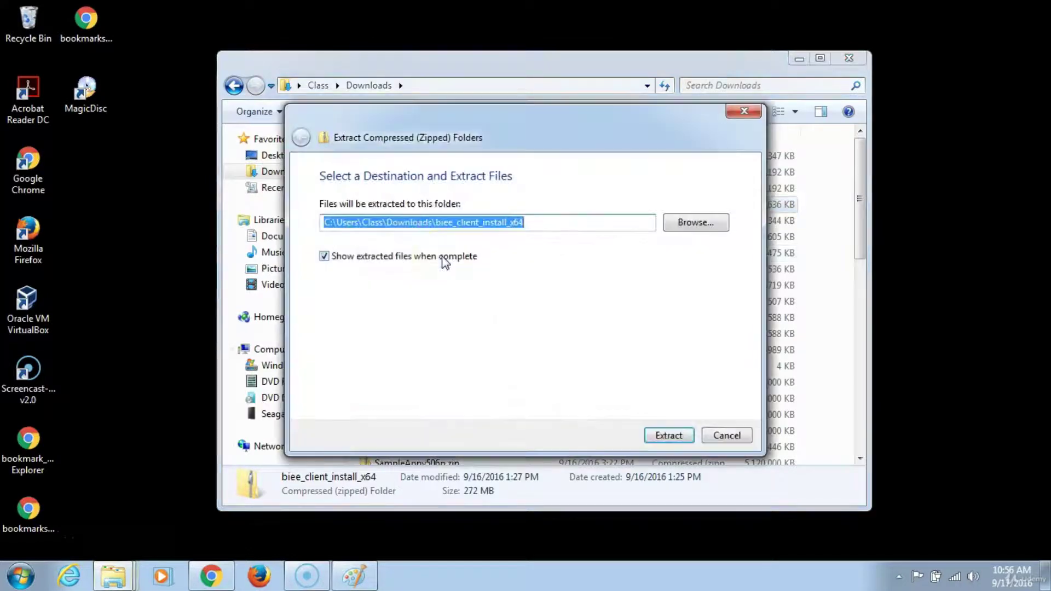
pyautogui.click(702, 227)
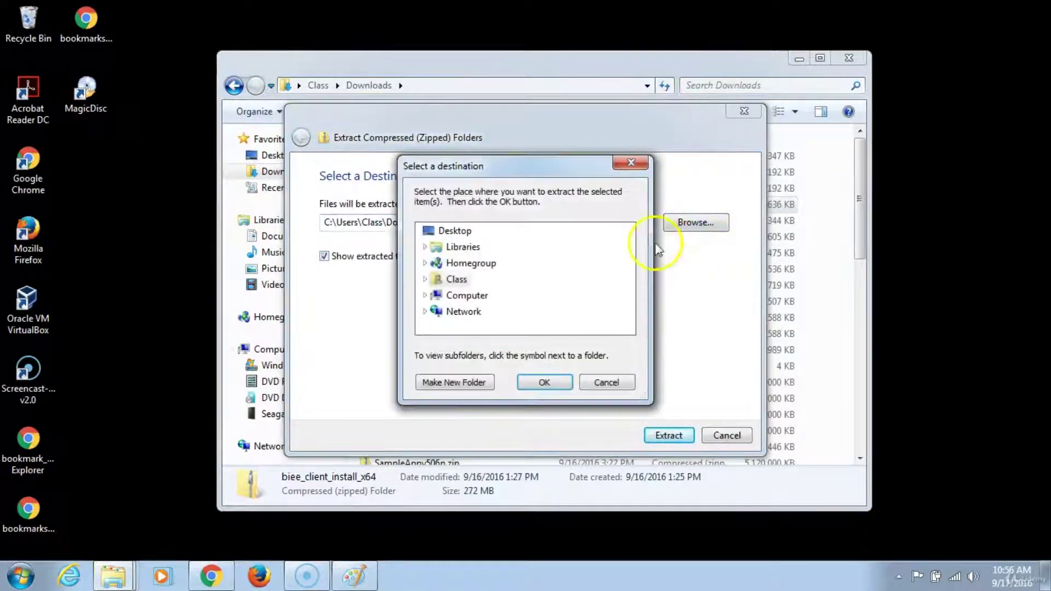
pyautogui.doubleClick(457, 296)
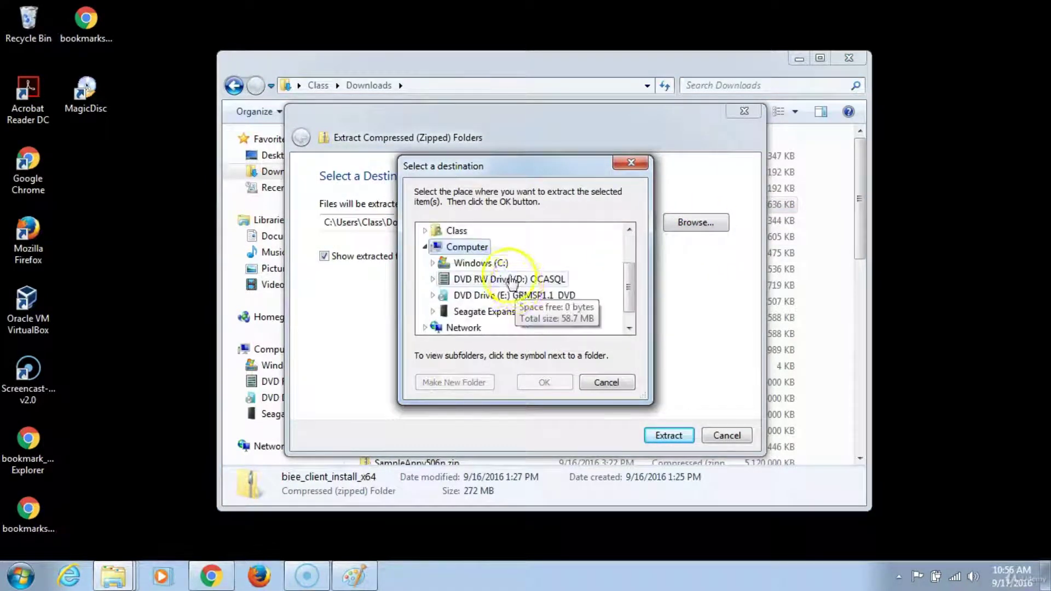
pyautogui.doubleClick(493, 263)
pyautogui.scroll(-3, 537, 284)
pyautogui.scroll(-2, 534, 279)
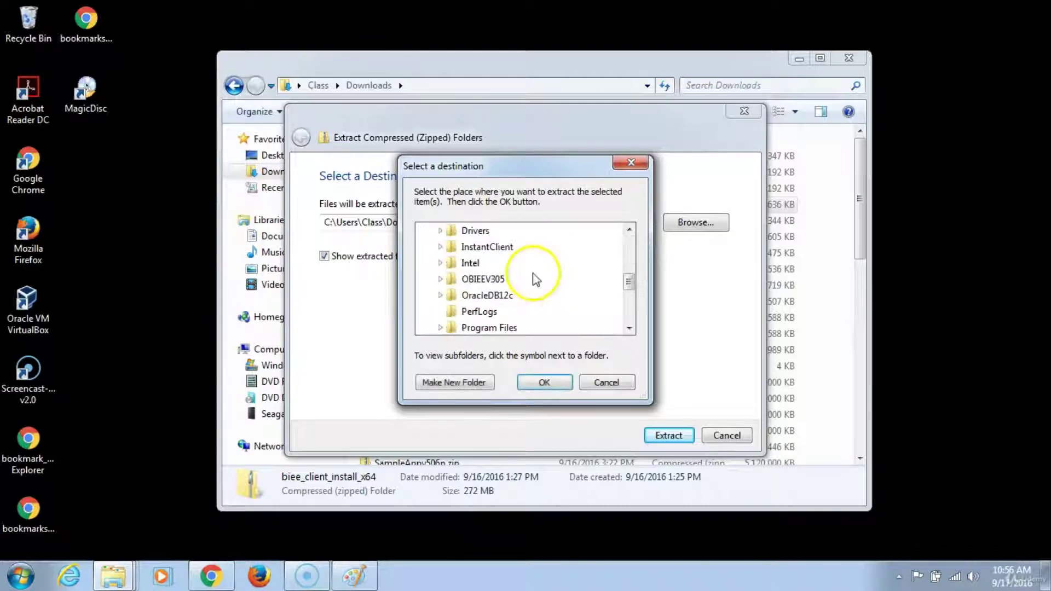
pyautogui.doubleClick(490, 285)
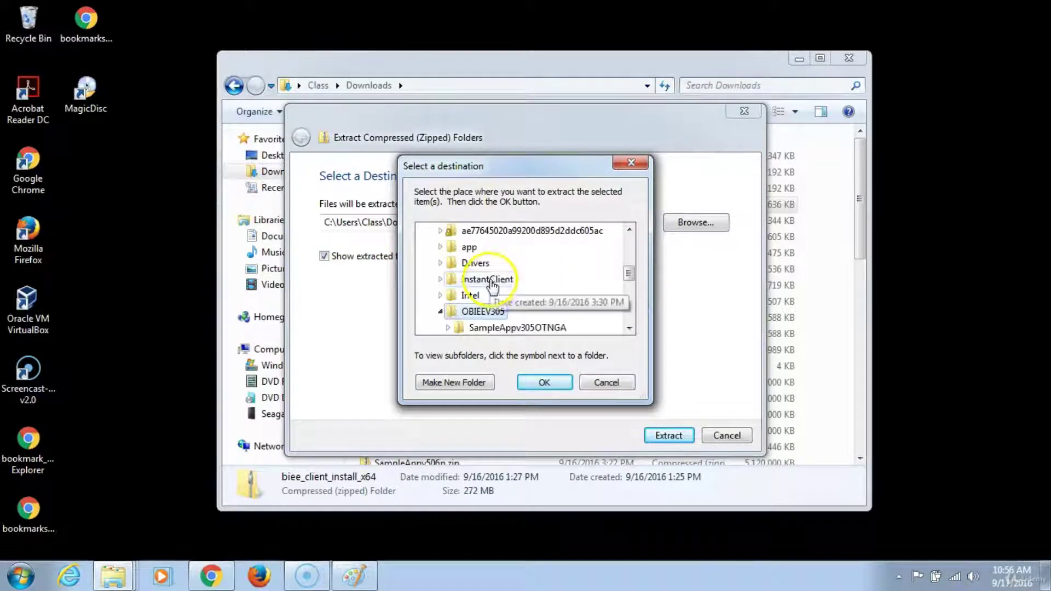
pyautogui.click(543, 384)
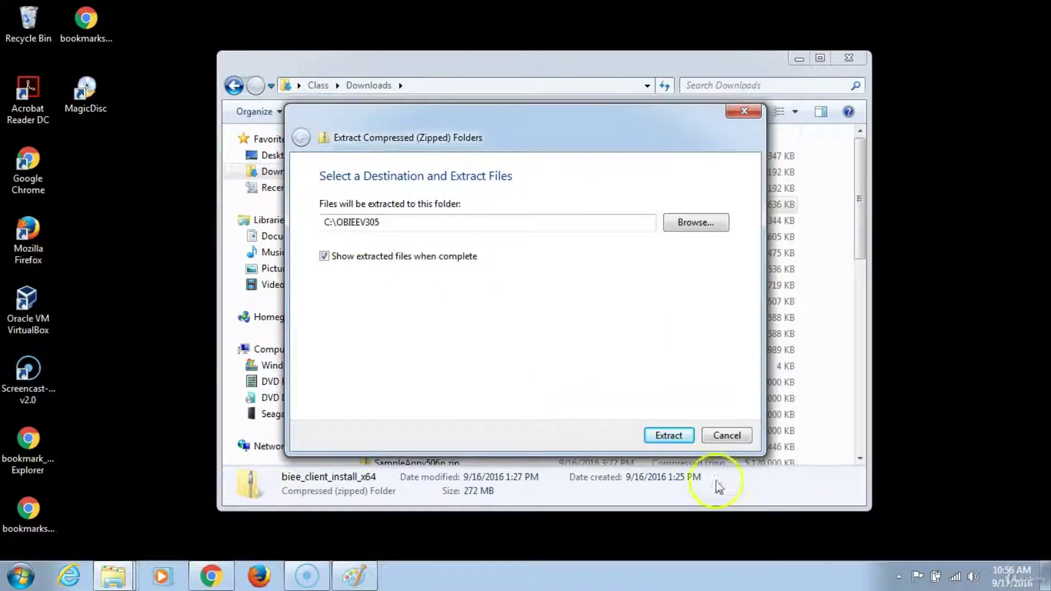
pyautogui.click(668, 435)
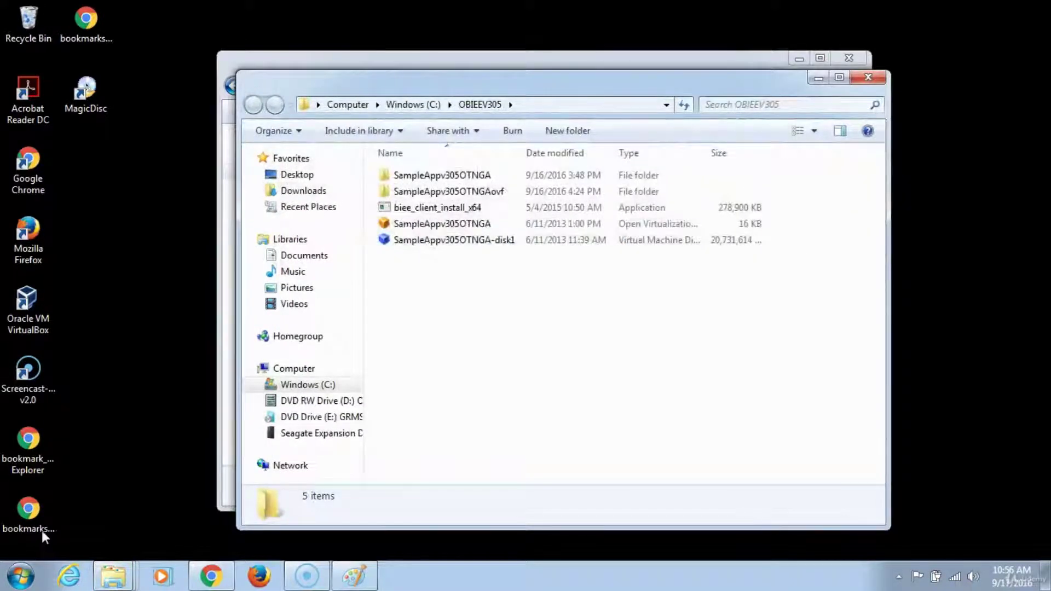
# Step: Run the biee_client_install_x64 setup program from C:\OBIEEV305
pyautogui.click(469, 207)
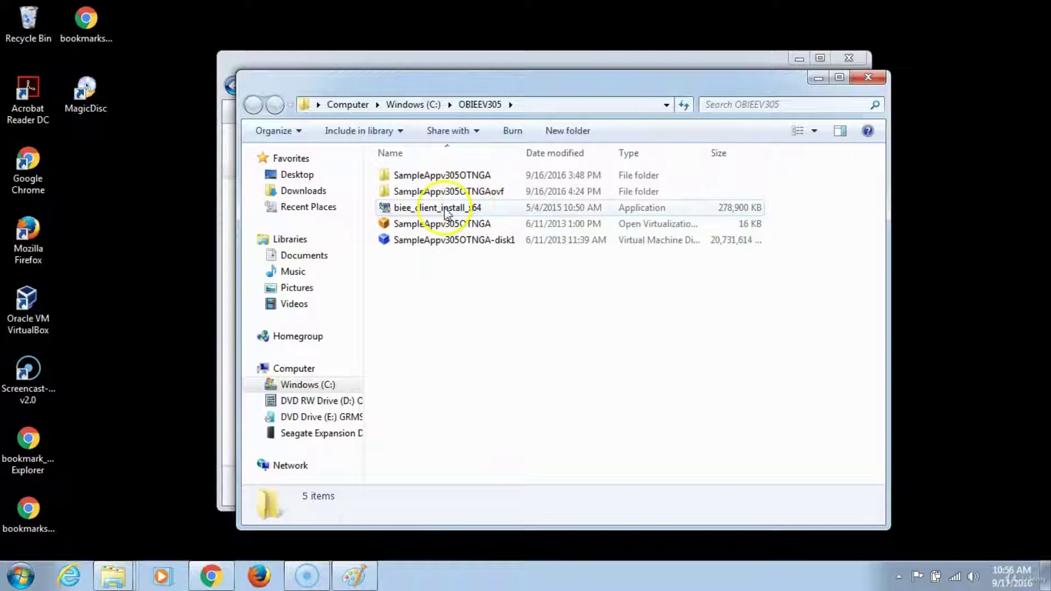
pyautogui.doubleClick(445, 211)
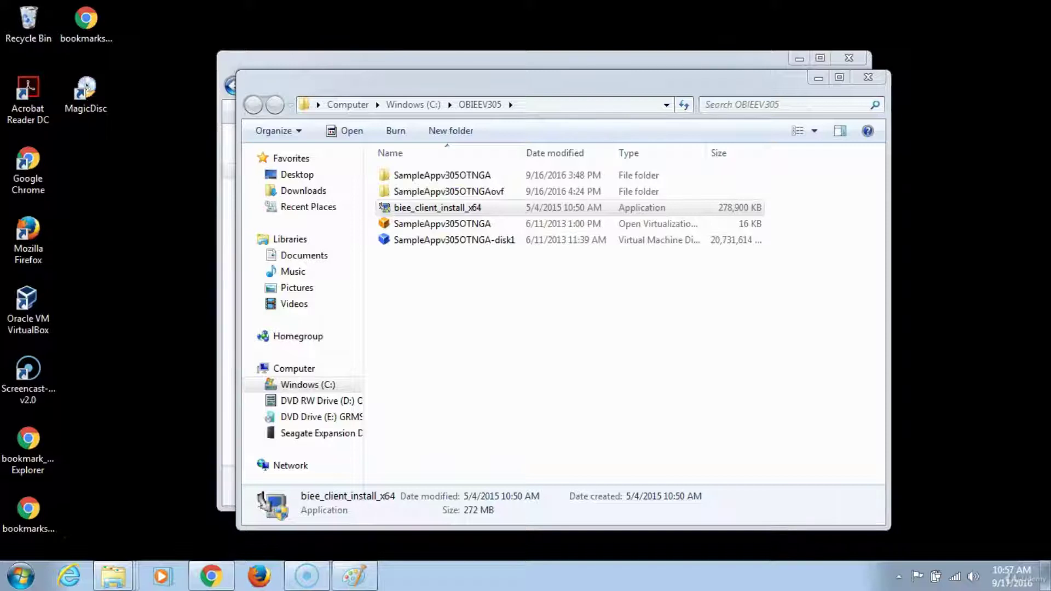
pyautogui.click(629, 349)
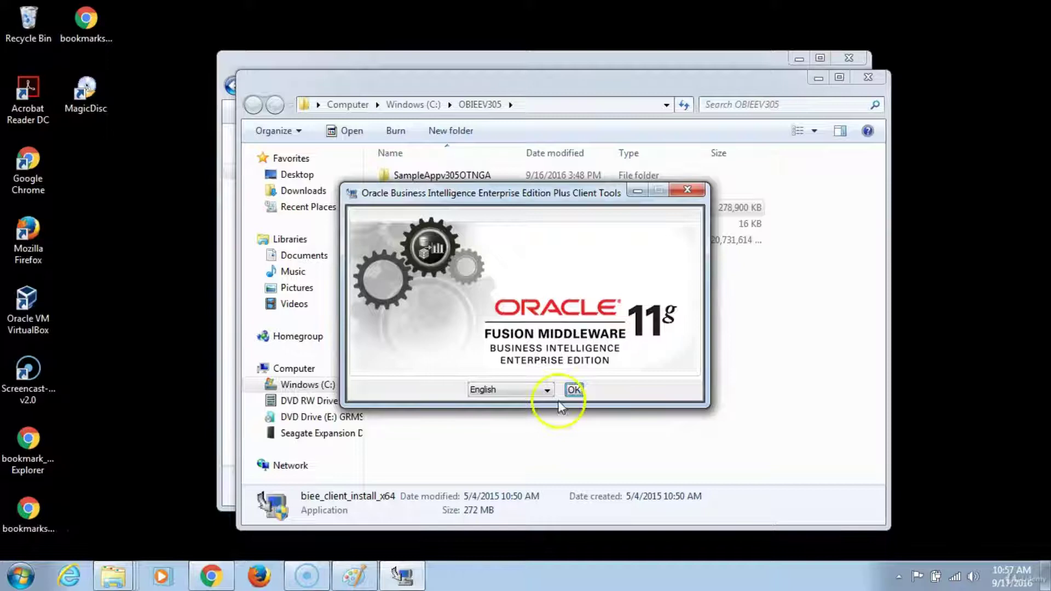
# Step: Choose English as the installer language and keep the default install folder
pyautogui.click(574, 390)
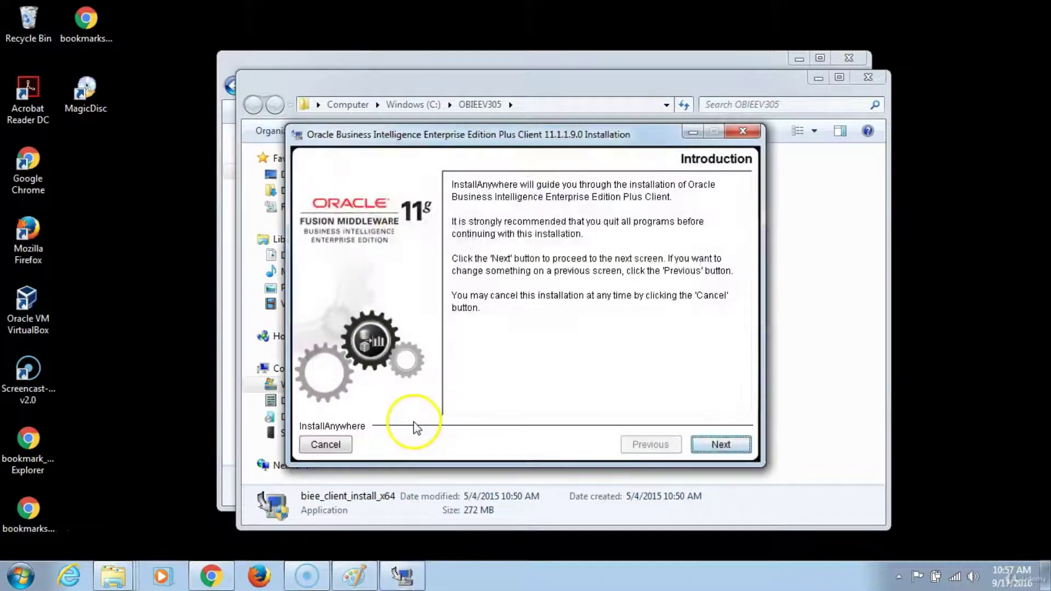
pyautogui.click(719, 446)
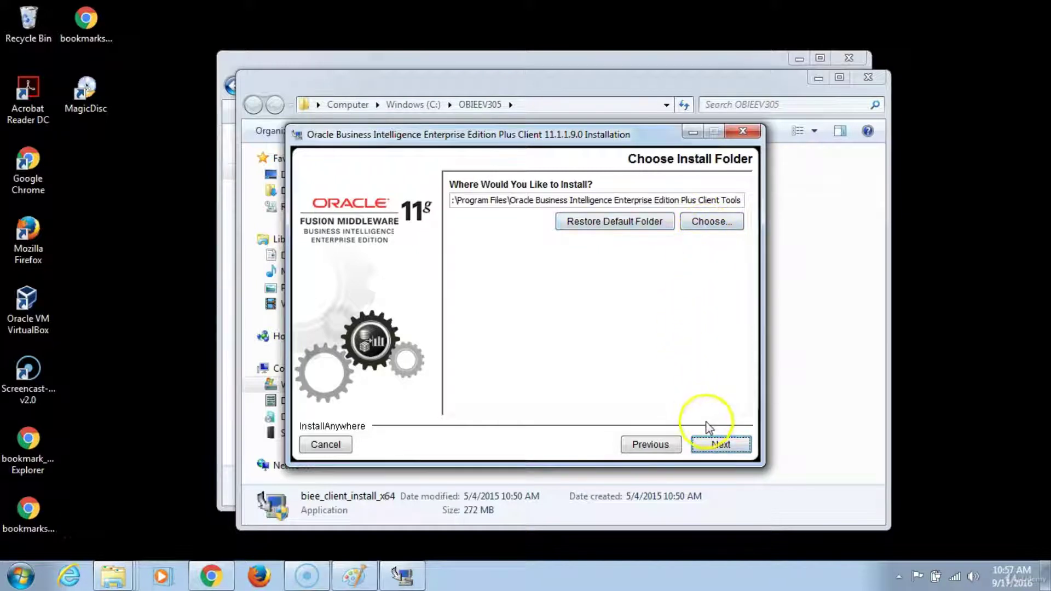
pyautogui.click(715, 444)
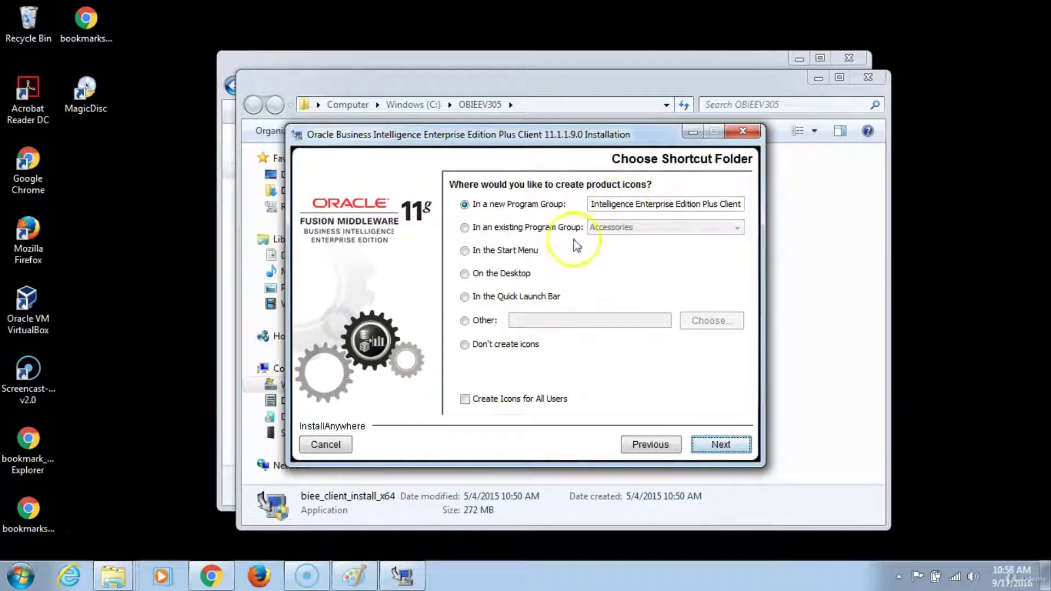
# Step: Place product icons on the desktop and install the client tools
pyautogui.click(475, 277)
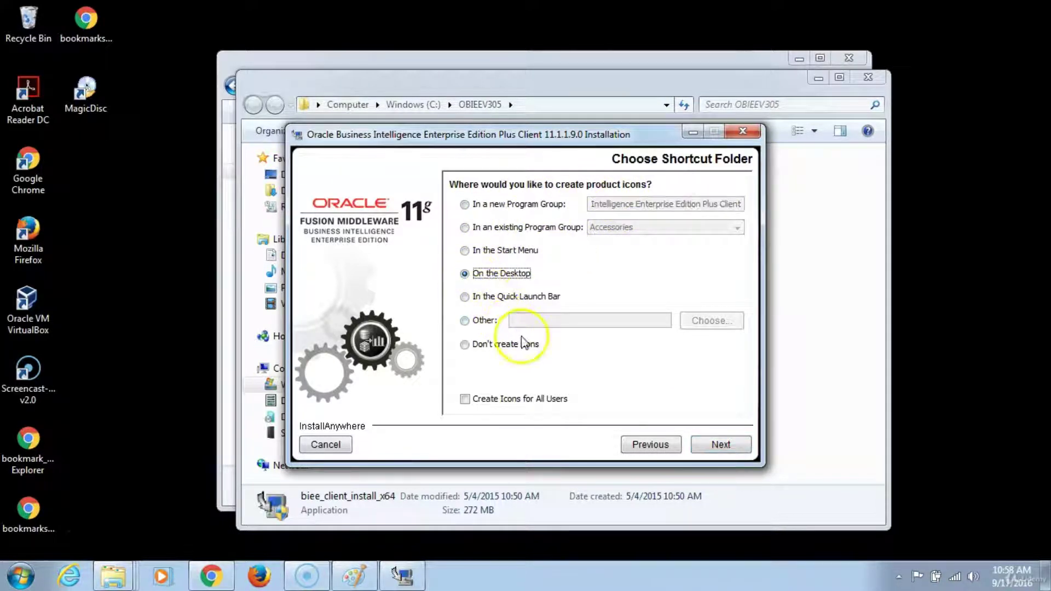
pyautogui.click(719, 447)
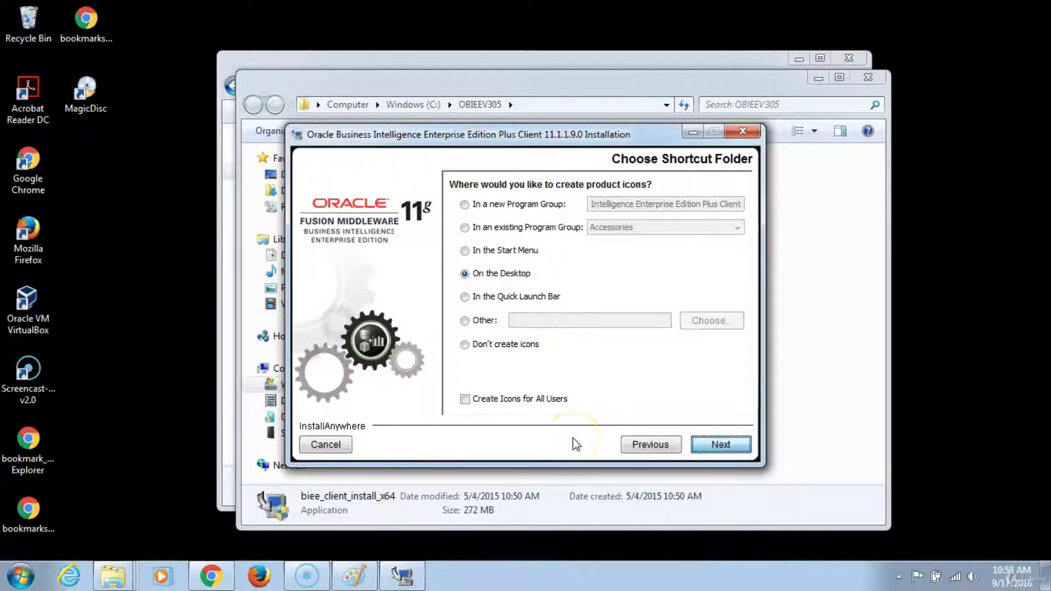
pyautogui.click(717, 447)
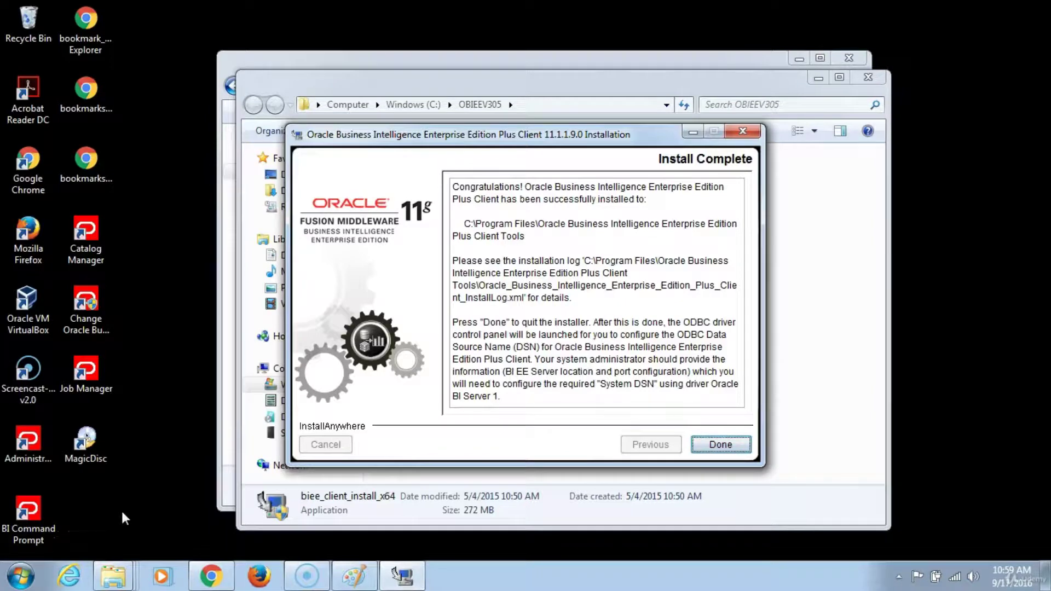
pyautogui.click(717, 445)
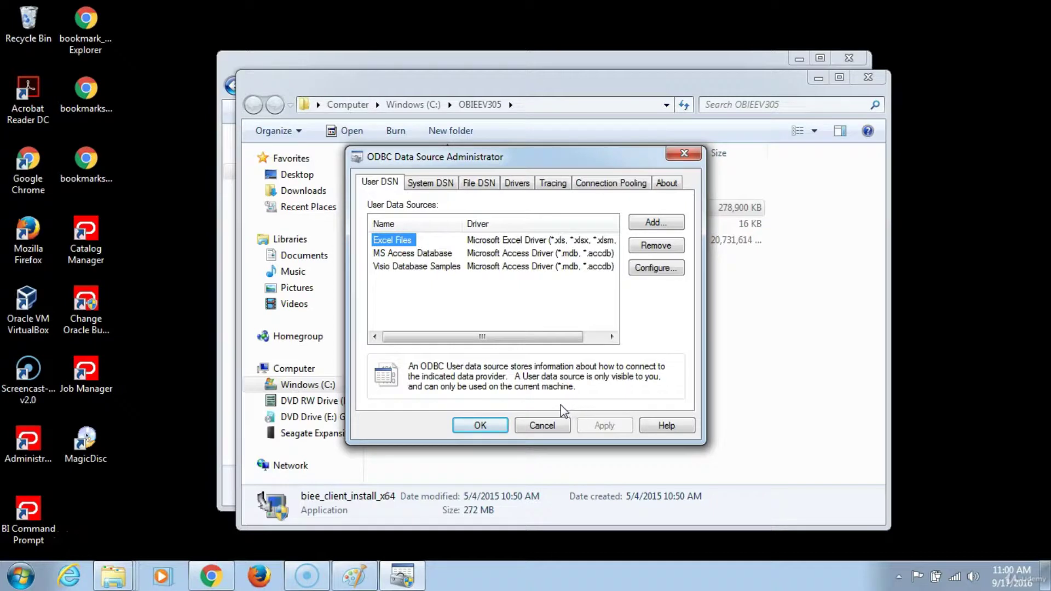
pyautogui.click(494, 424)
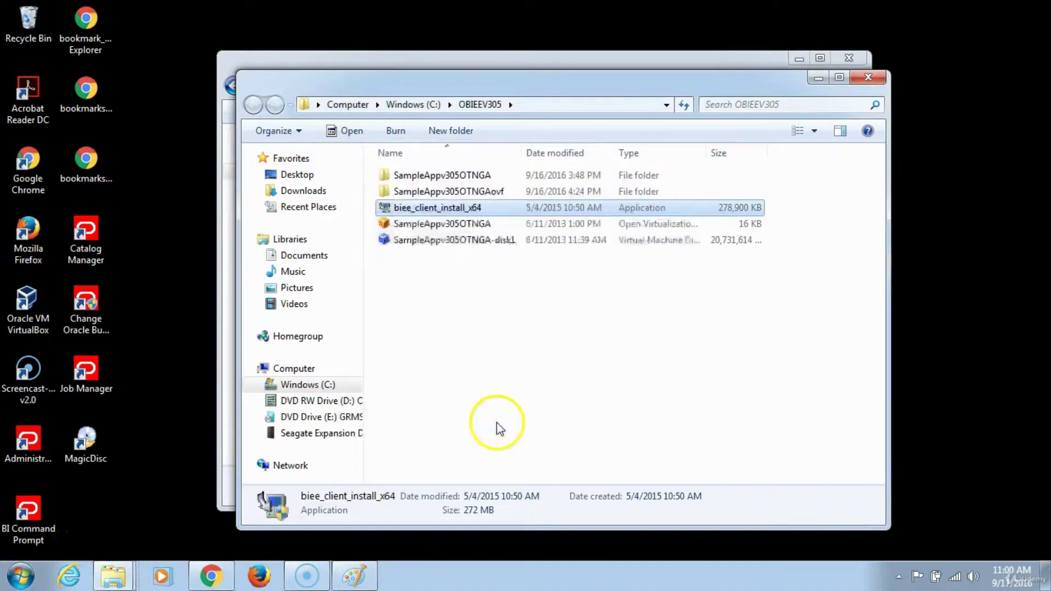